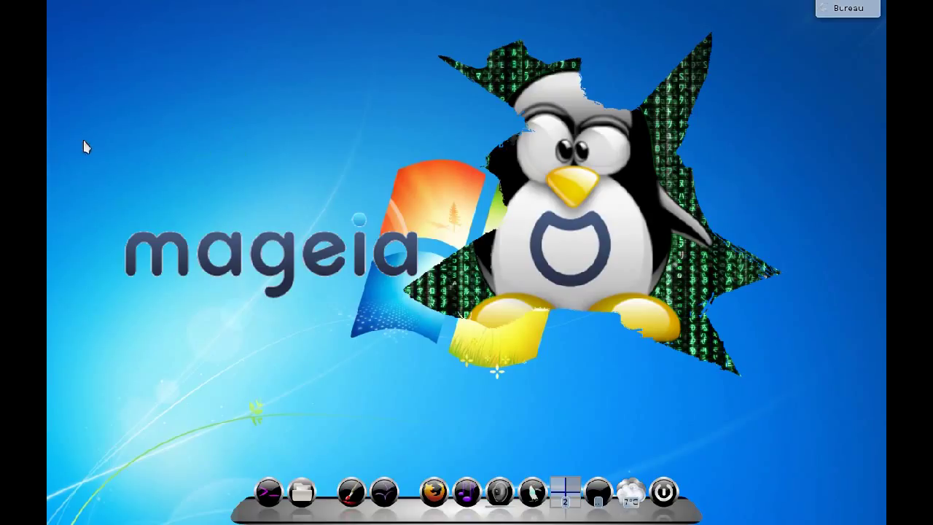
mouse_move(48, 129)
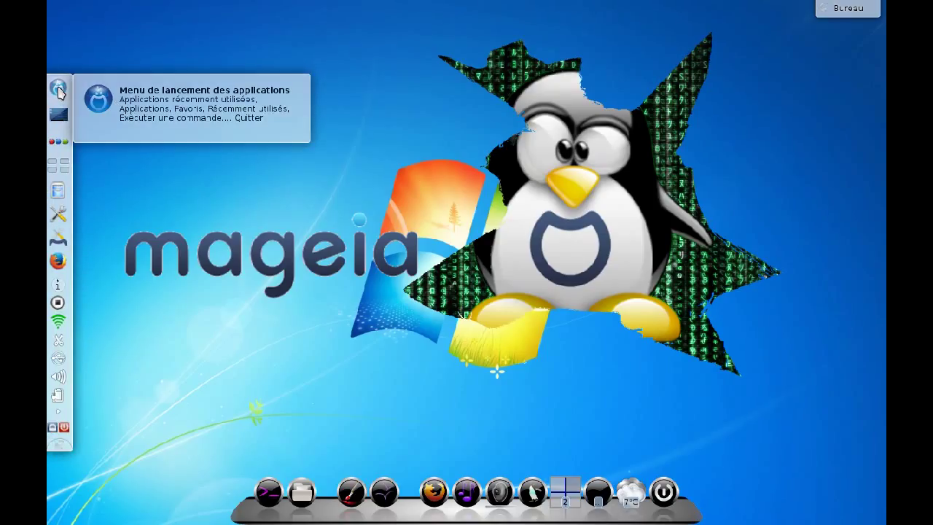
click(58, 88)
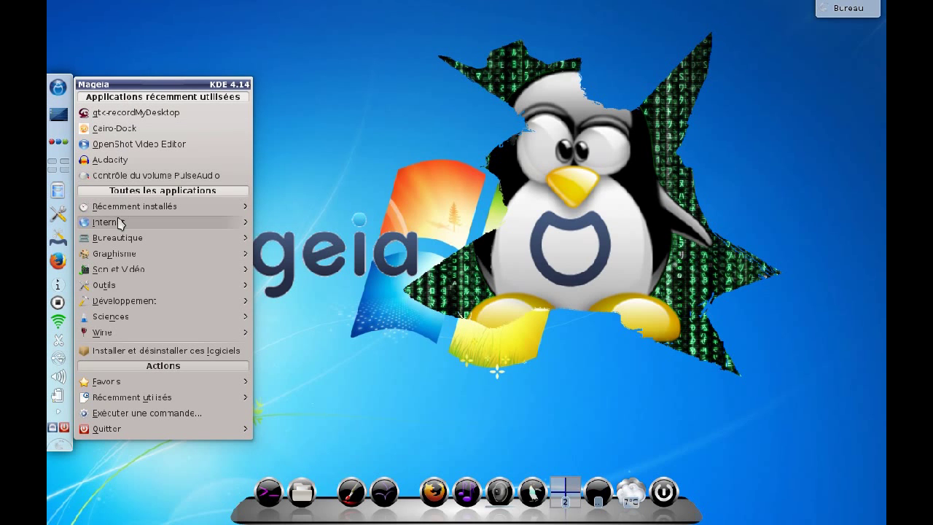
mouse_move(115, 256)
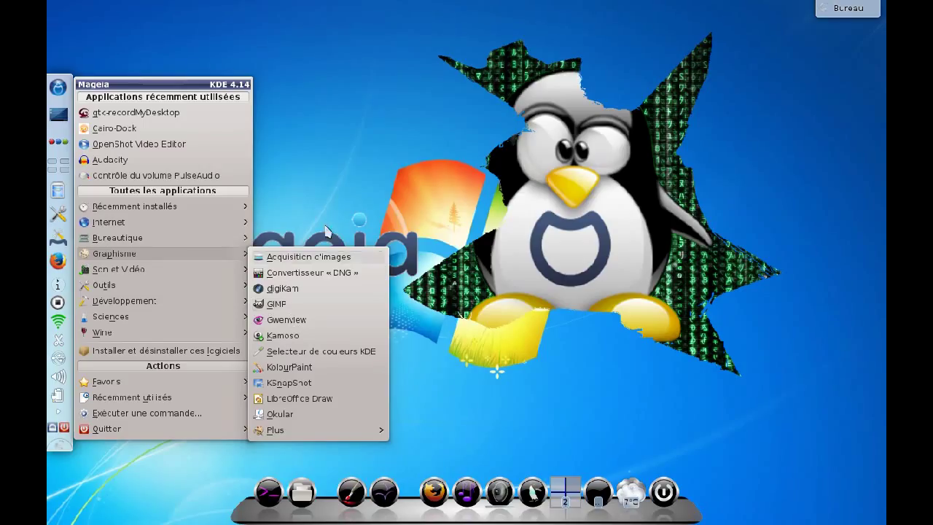
click(328, 178)
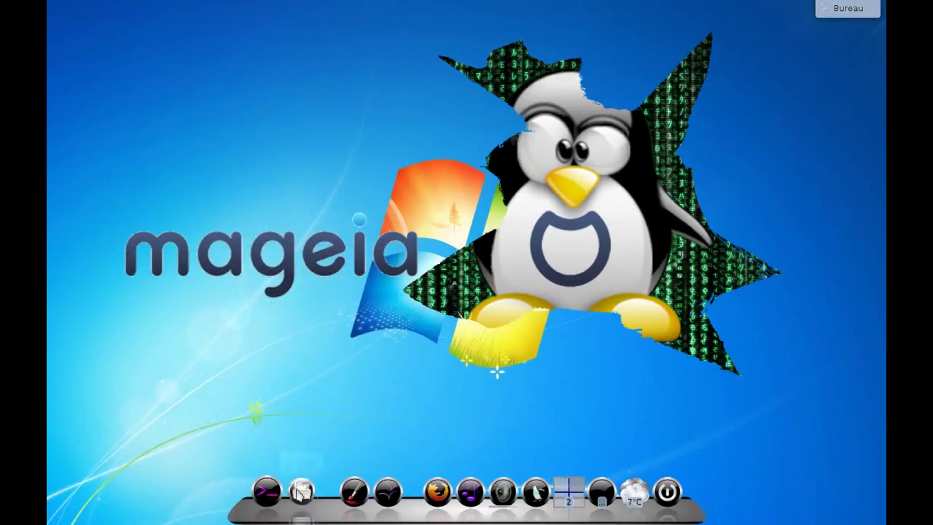
Open Image enorme.jpg from the Images folder in the Dolphin file manager
click(300, 492)
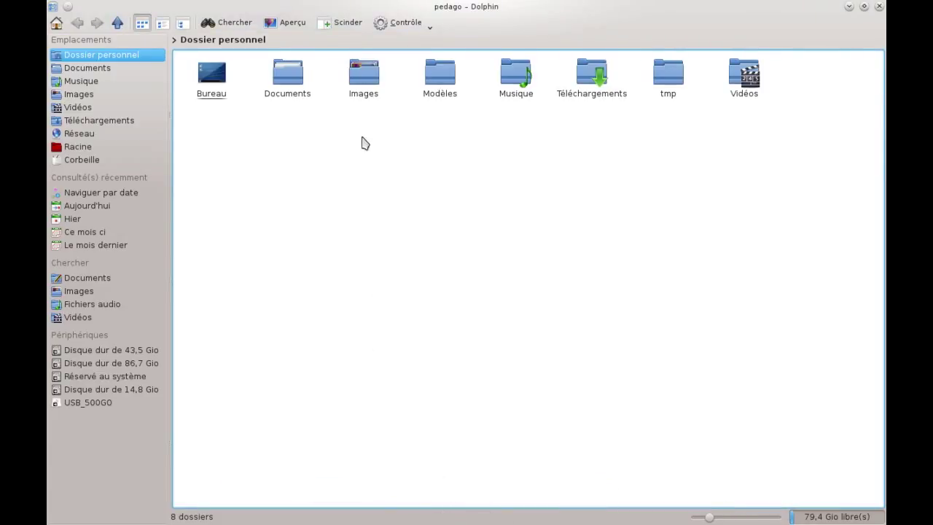
click(369, 83)
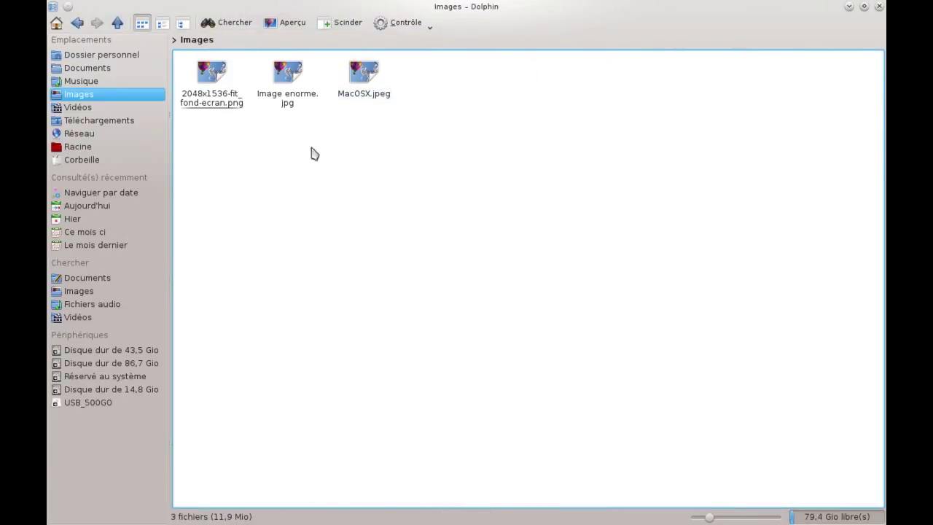
drag(290, 80, 356, 168)
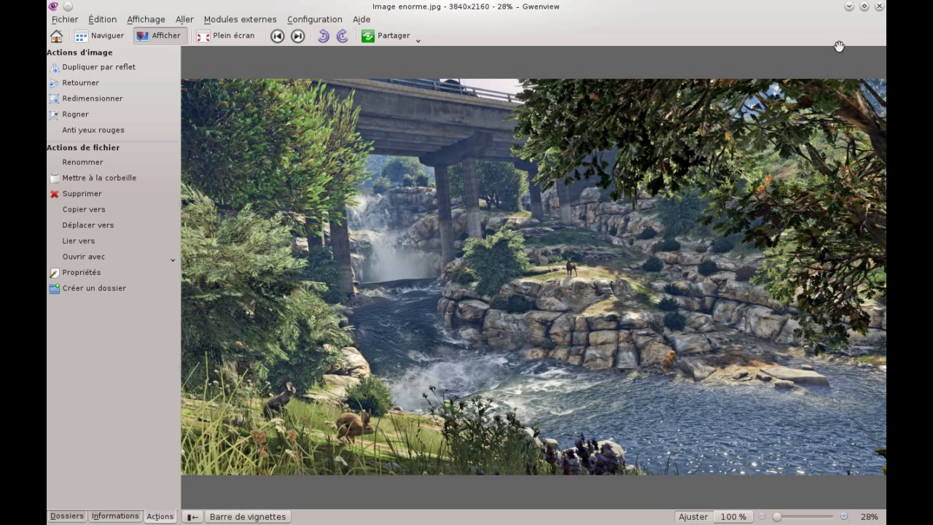
Return to Dolphin and look at which applications are offered for opening Image enorme.jpg
click(849, 6)
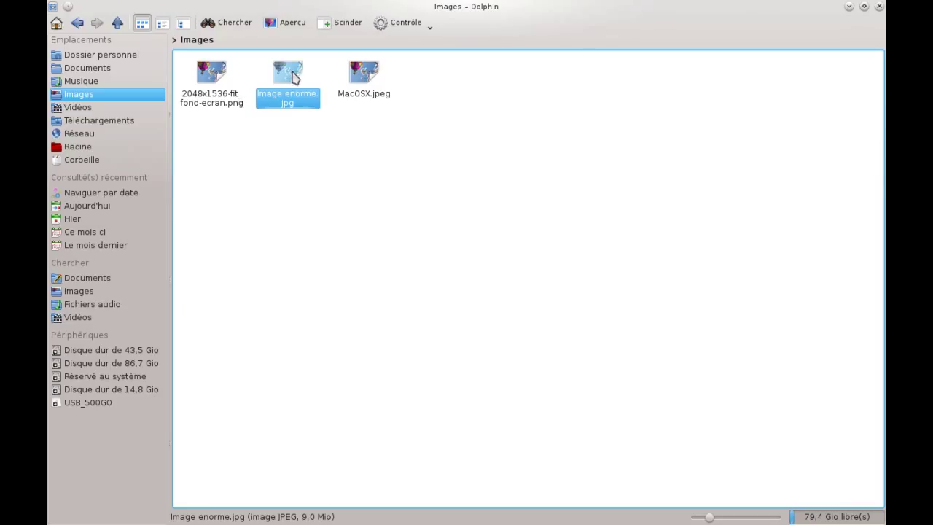
mouse_move(48, 86)
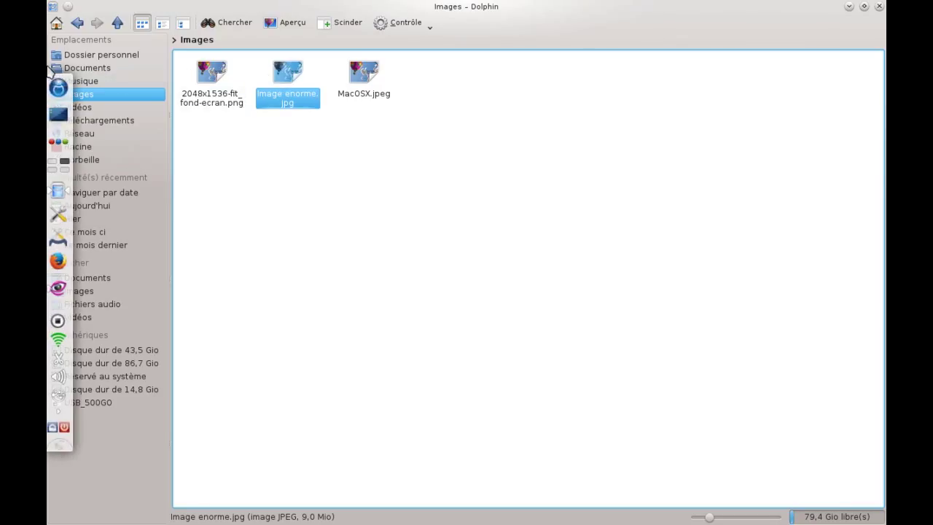
right_click(286, 73)
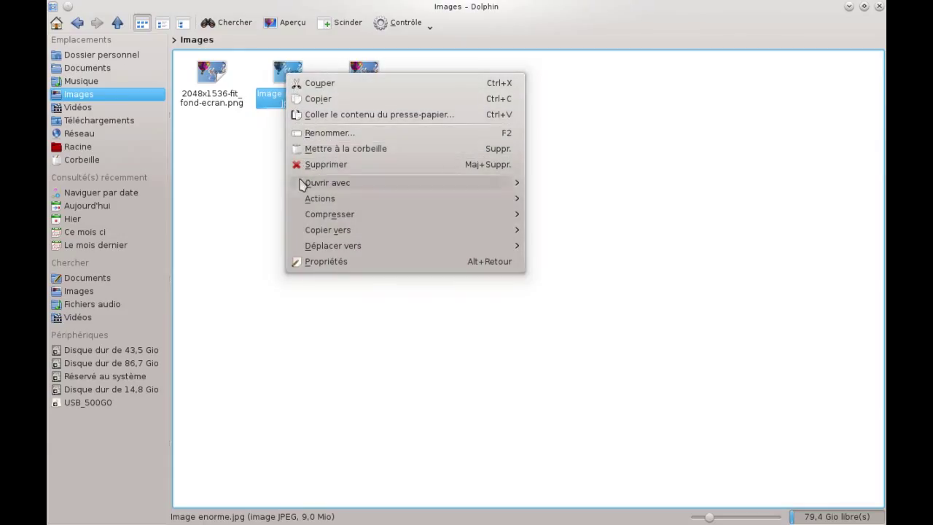
mouse_move(304, 183)
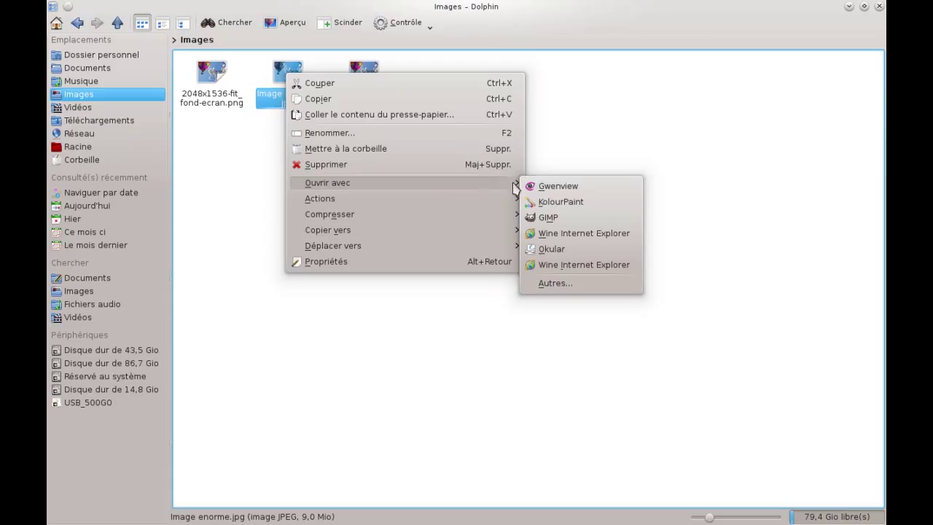
click(597, 148)
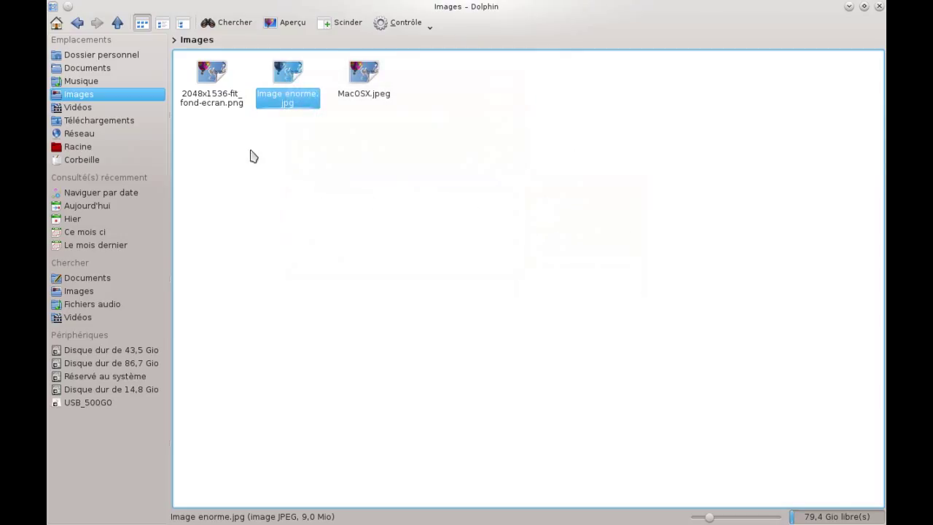
Check the file sizes in the Images folder in the details view, then restore the icon view and minimize the window
click(183, 24)
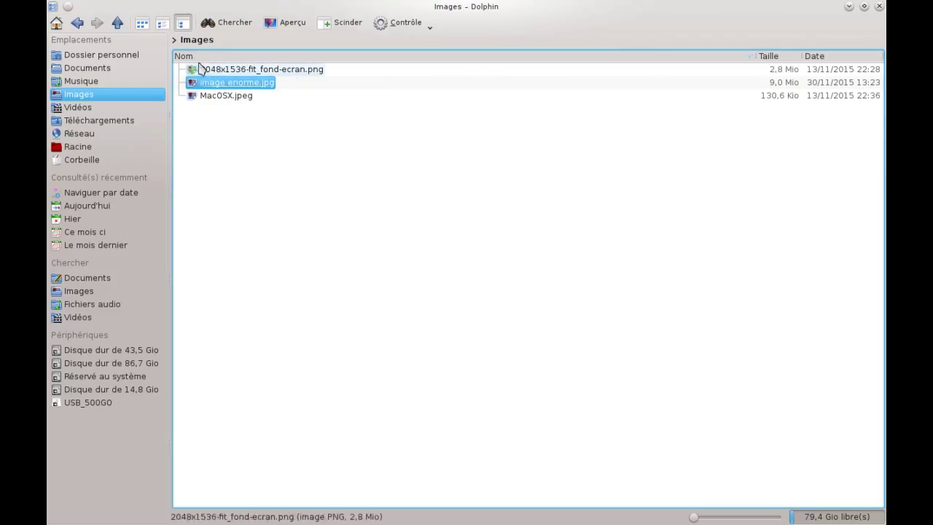
click(142, 24)
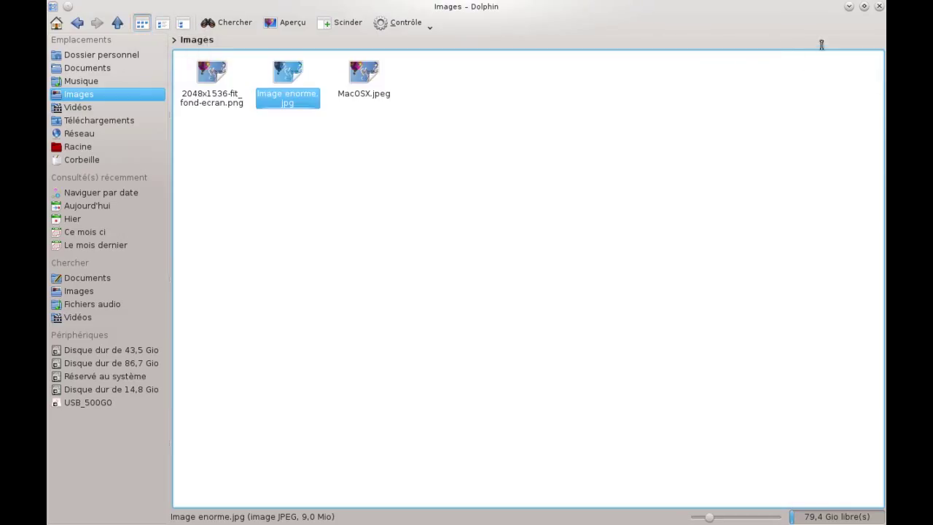
click(849, 7)
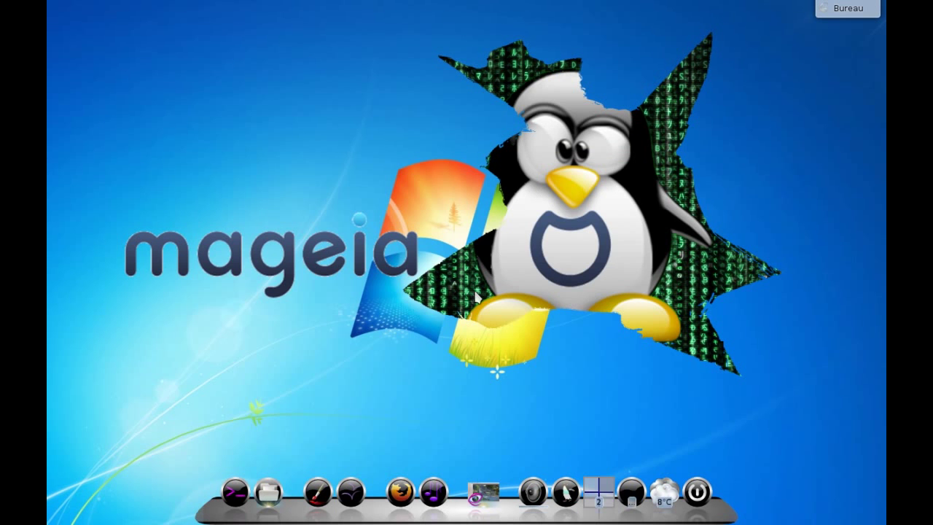
Switch to Gwenview and examine Image enorme.jpg at 100 % with the sidebar hidden, then show the sidebar again
click(486, 473)
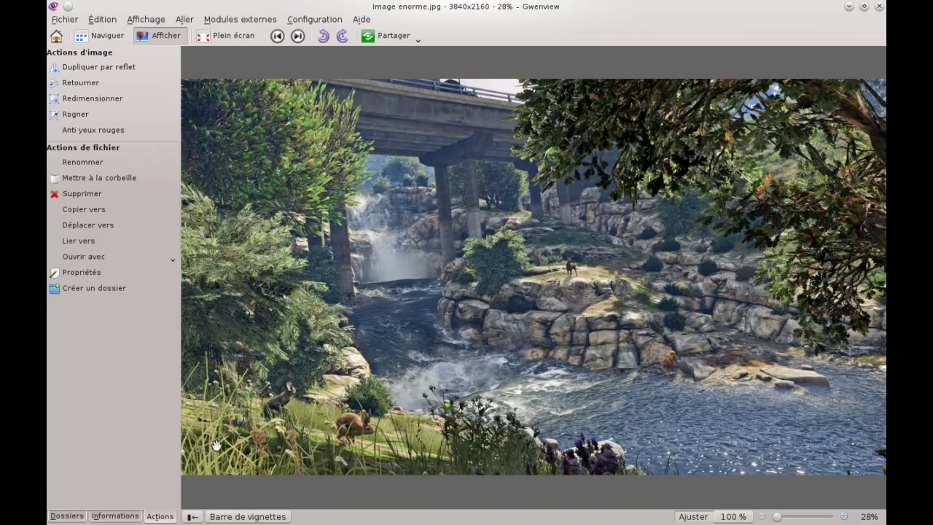
click(192, 516)
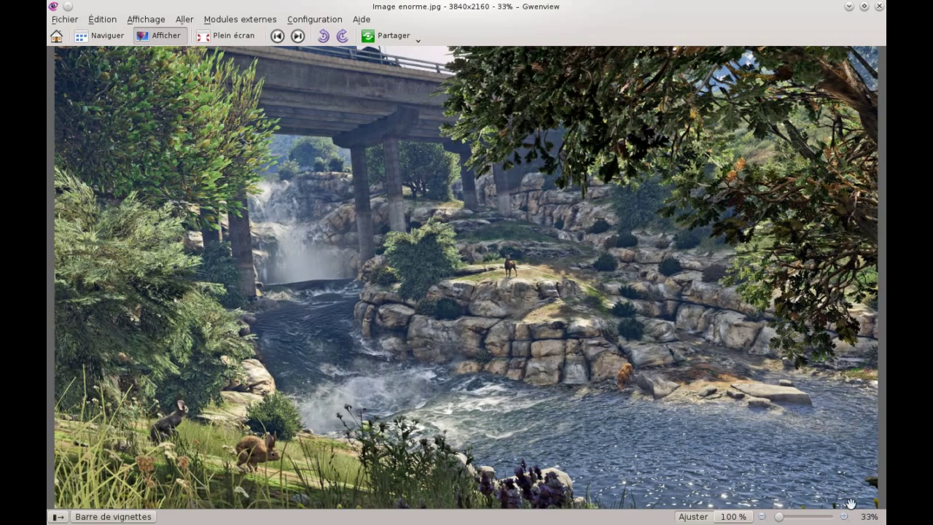
click(731, 516)
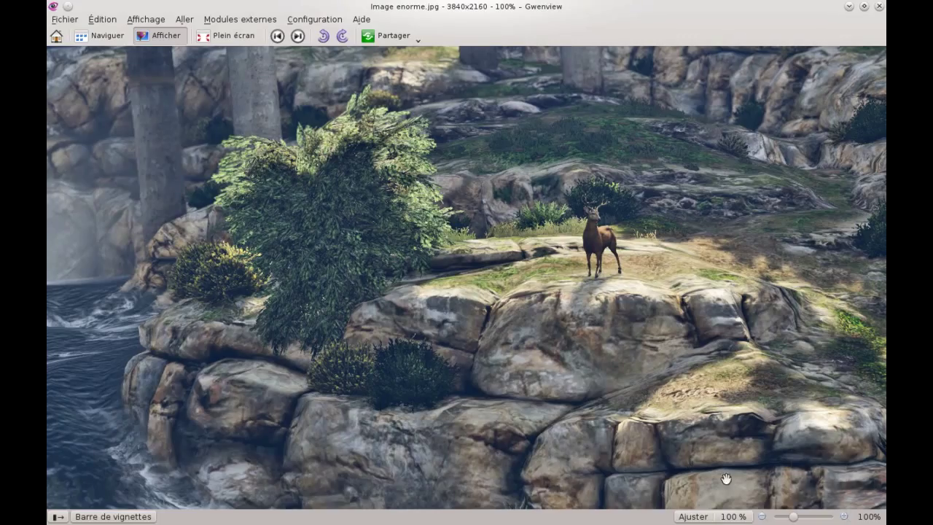
mouse_move(825, 475)
mouse_down()
mouse_move(795, 470)
mouse_move(799, 457)
mouse_move(853, 454)
mouse_move(858, 495)
mouse_move(828, 475)
mouse_up()
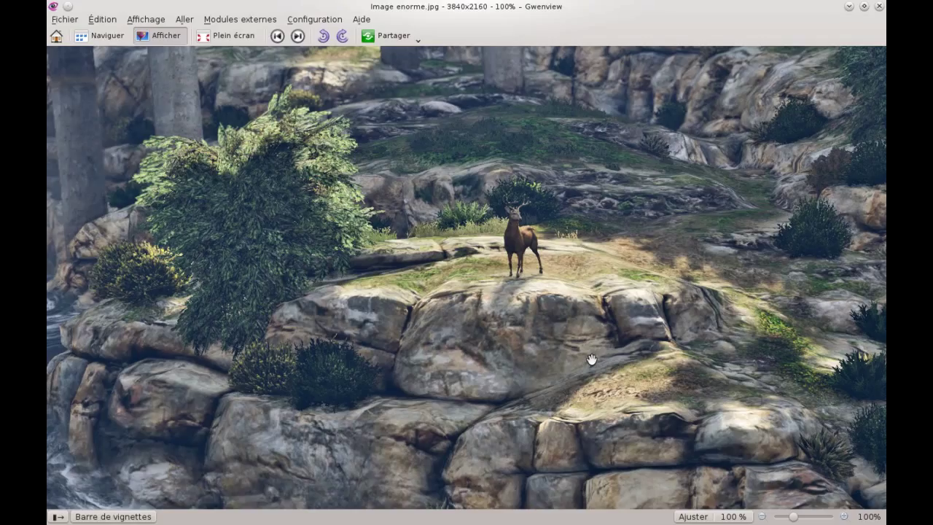
click(58, 517)
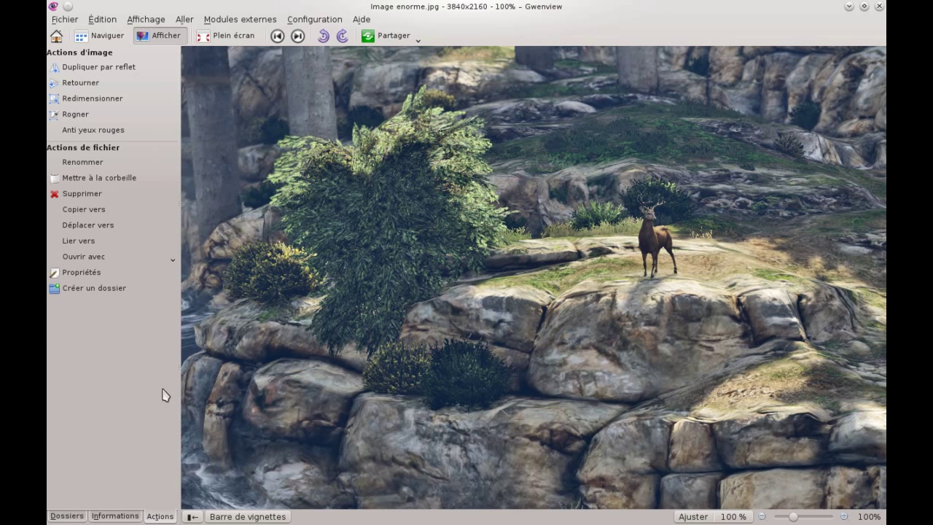
Resize the image to 1024 × 576 pixels, keeping the aspect ratio
click(106, 102)
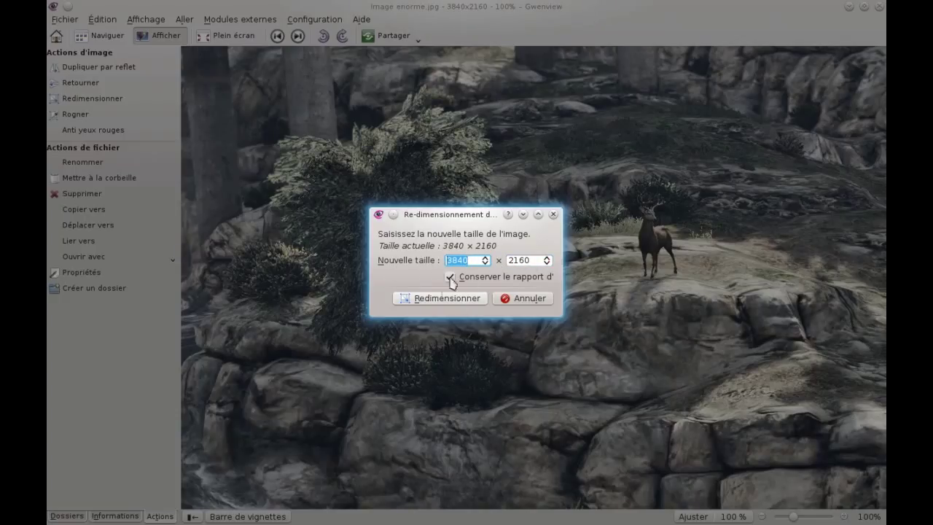
text(1024)
drag(562, 277, 621, 275)
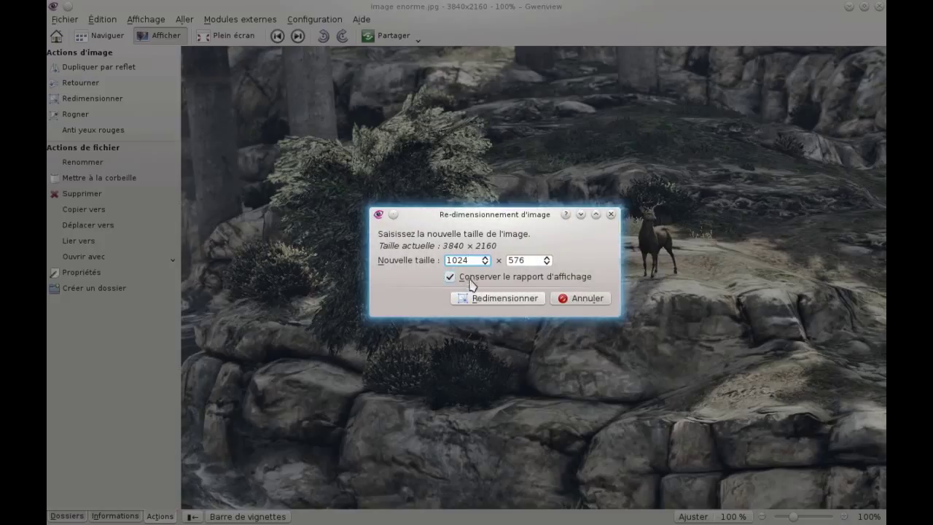
click(516, 300)
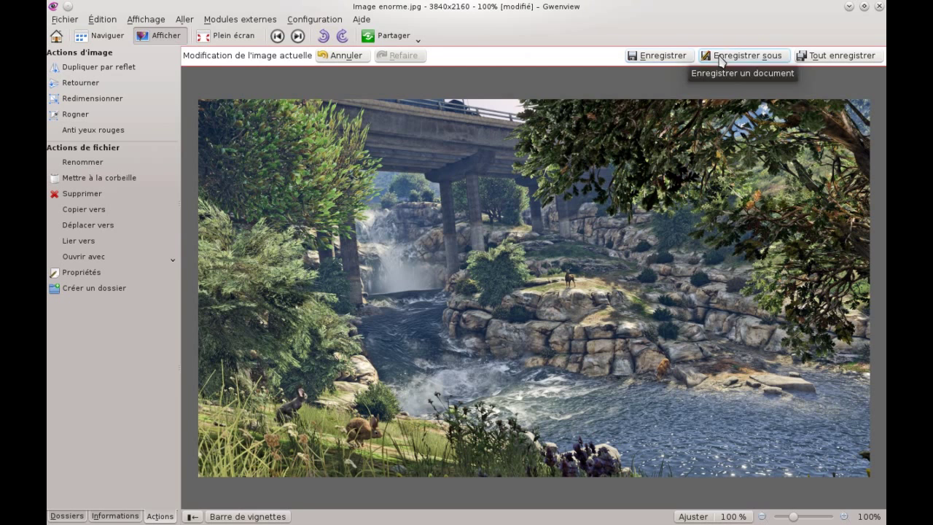
Save the resized image as a new file named Image un peu moins enorme.jpg in the Images folder
click(742, 58)
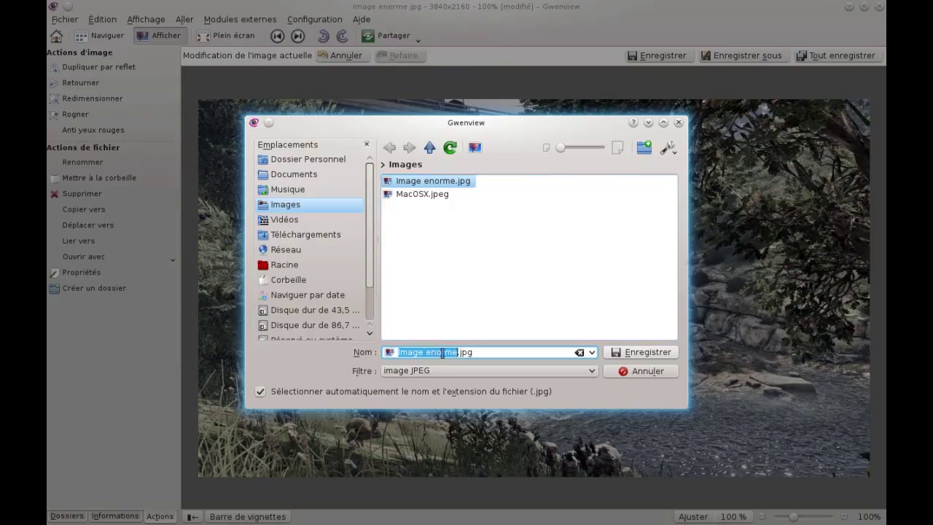
click(427, 353)
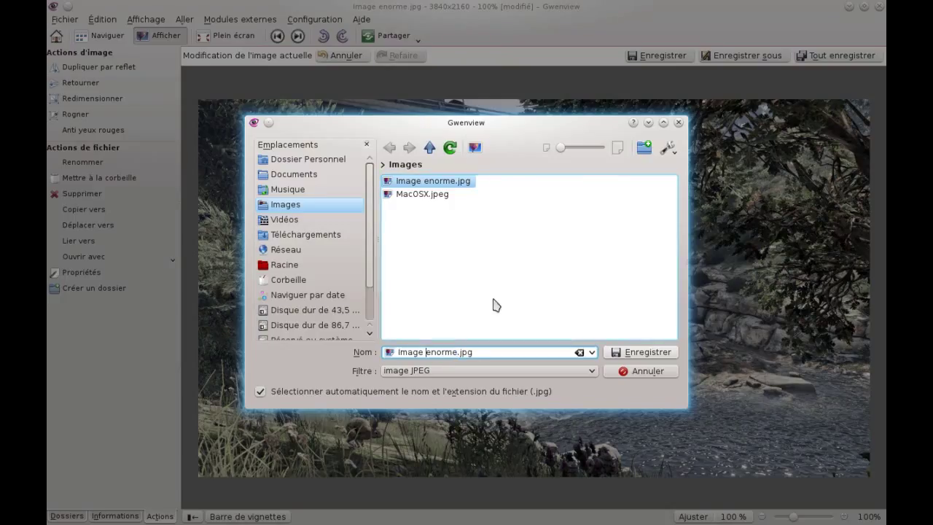
text(un )
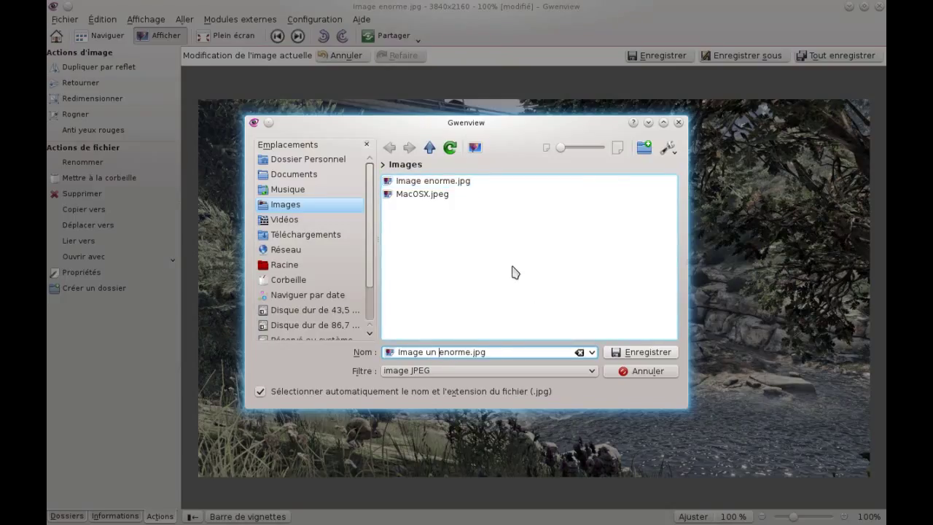
text(peu moins en)
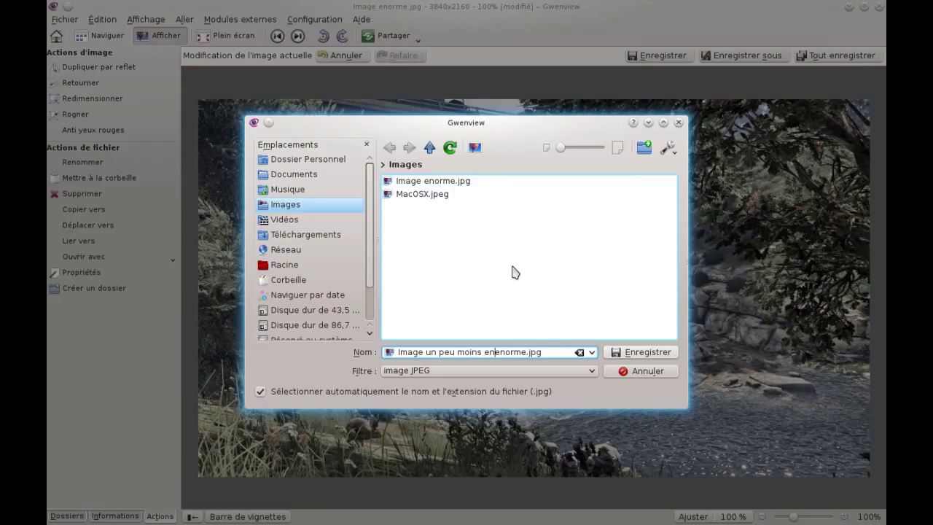
text(orme)
key(Delete)
key(Delete)
key(Delete)
key(Delete)
key(Delete)
key(Delete)
click(635, 353)
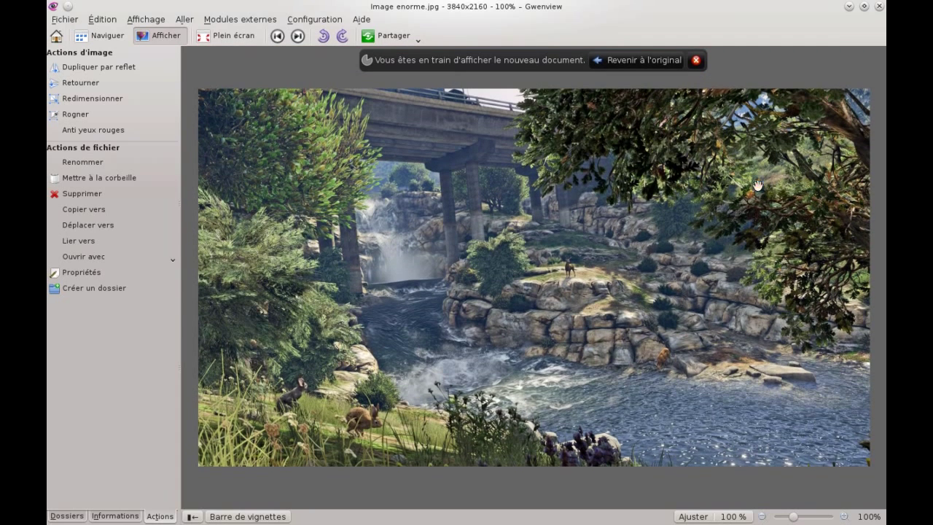
Compare the file sizes of Image enorme.jpg and Image un peu moins enorme.jpg in Dolphin's details view, and return to Gwenview
click(848, 6)
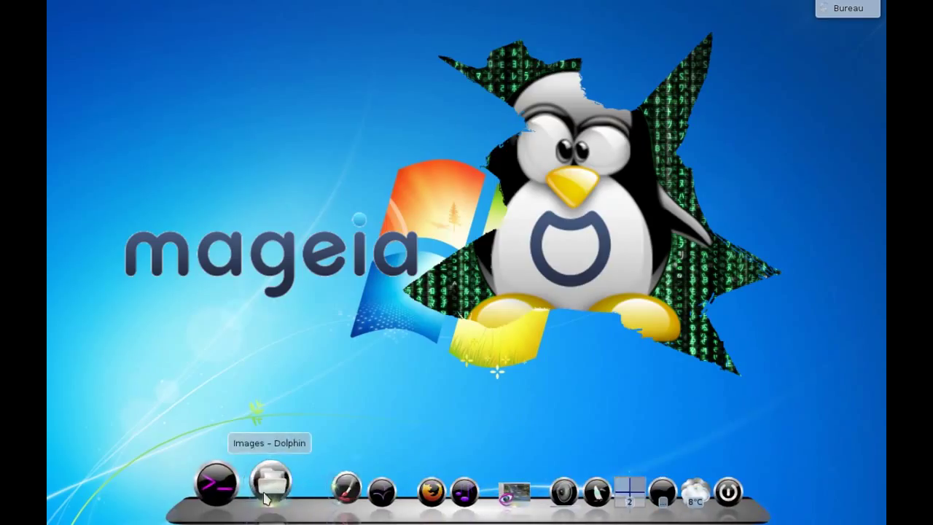
click(266, 491)
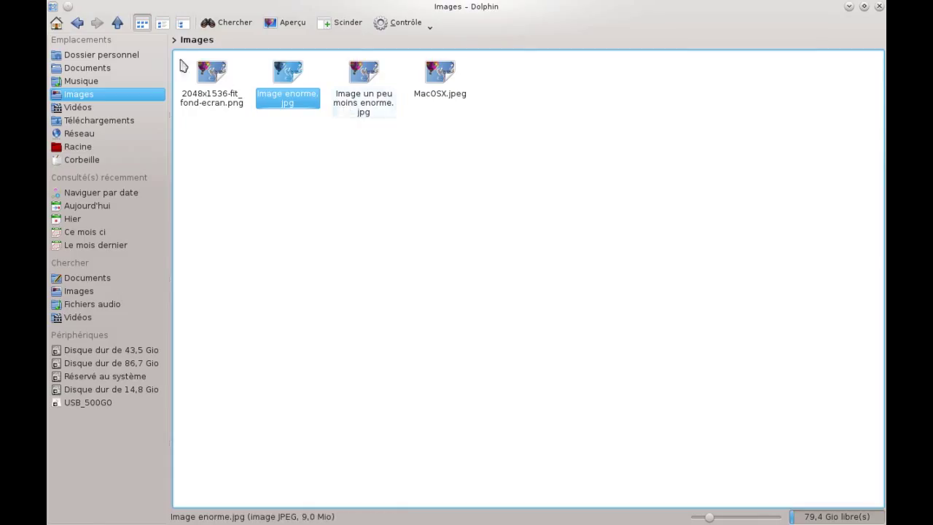
click(182, 24)
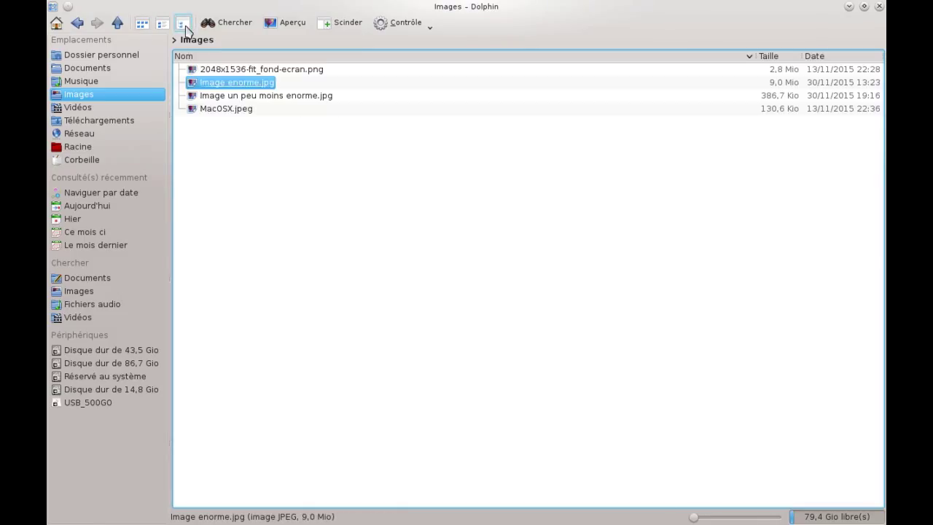
click(234, 96)
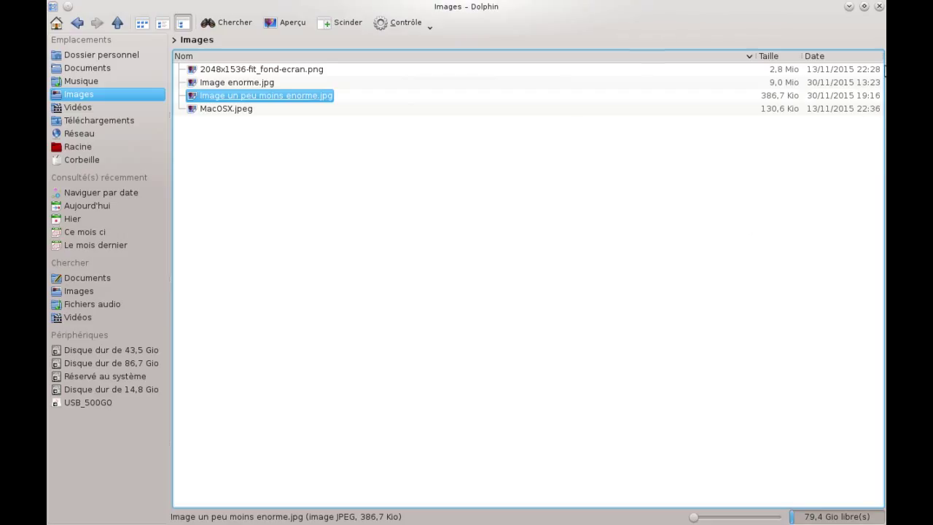
click(458, 183)
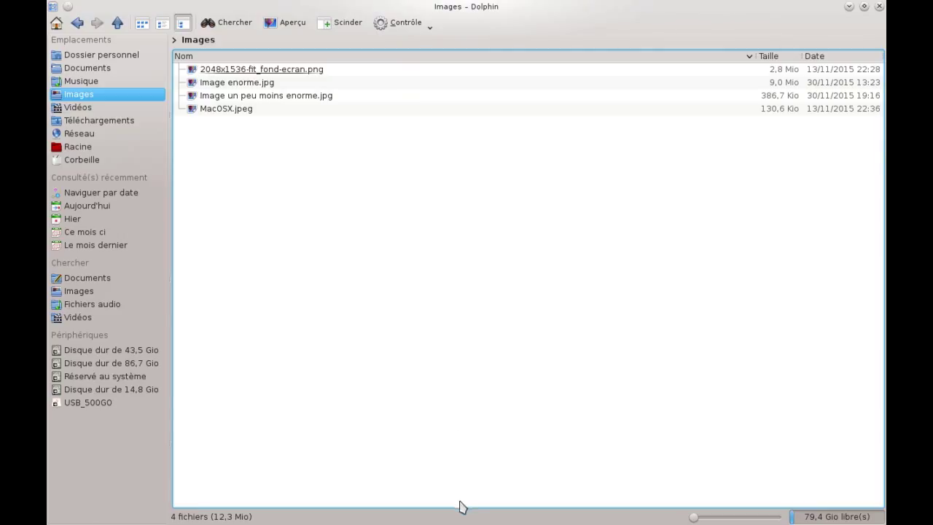
mouse_move(466, 523)
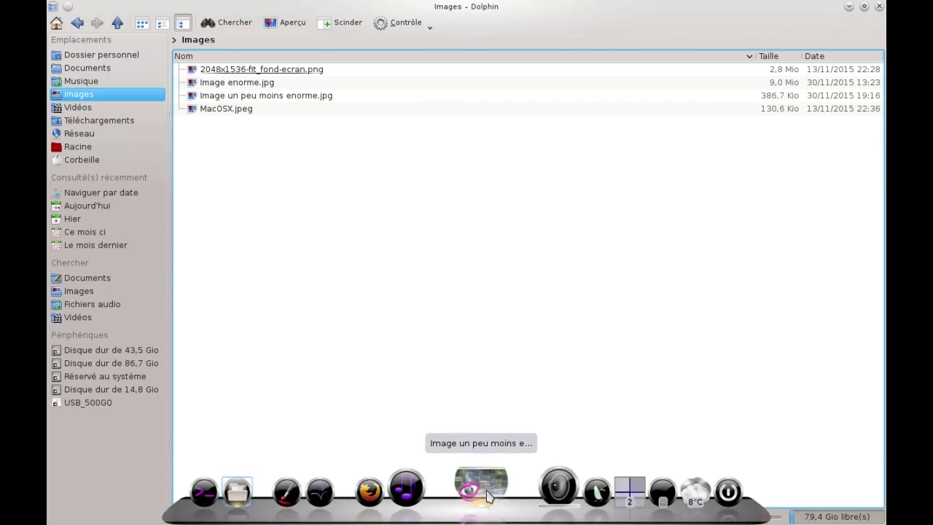
click(487, 496)
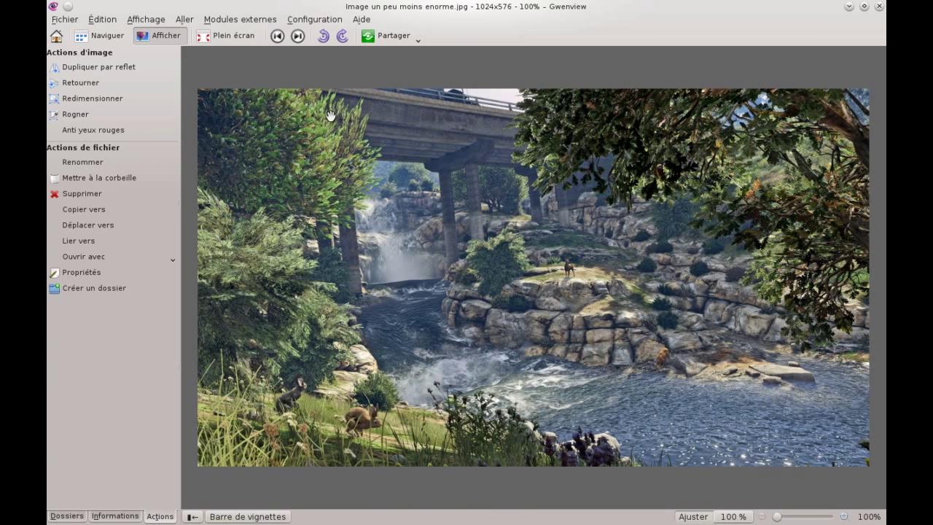
Return to the original Image enorme.jpg and resize it to 1600 × 900 pixels, keeping the aspect ratio
click(277, 37)
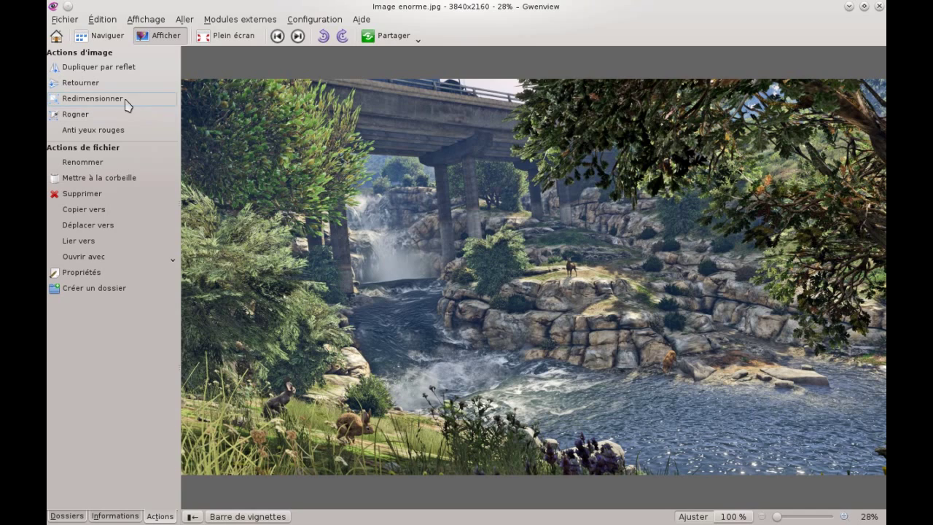
click(95, 98)
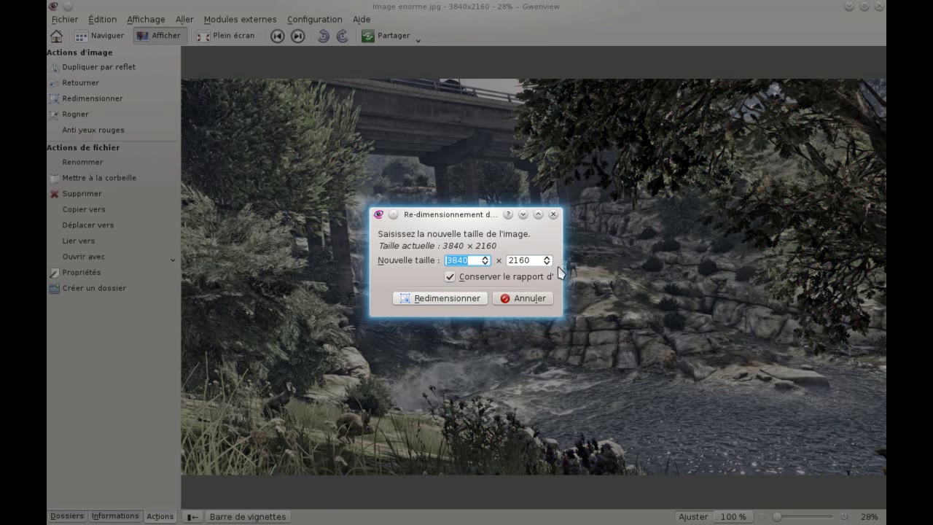
drag(567, 267, 608, 269)
click(467, 260)
drag(467, 260, 434, 267)
text(1600)
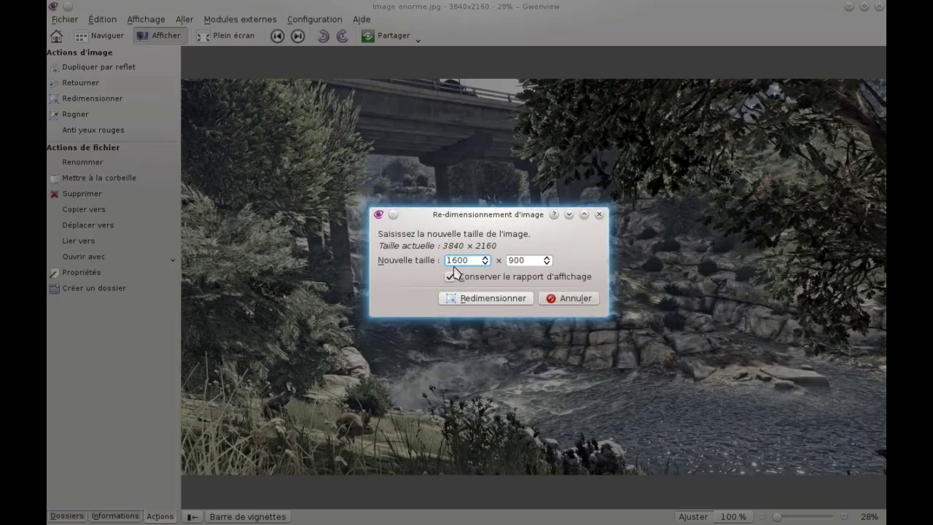
click(493, 298)
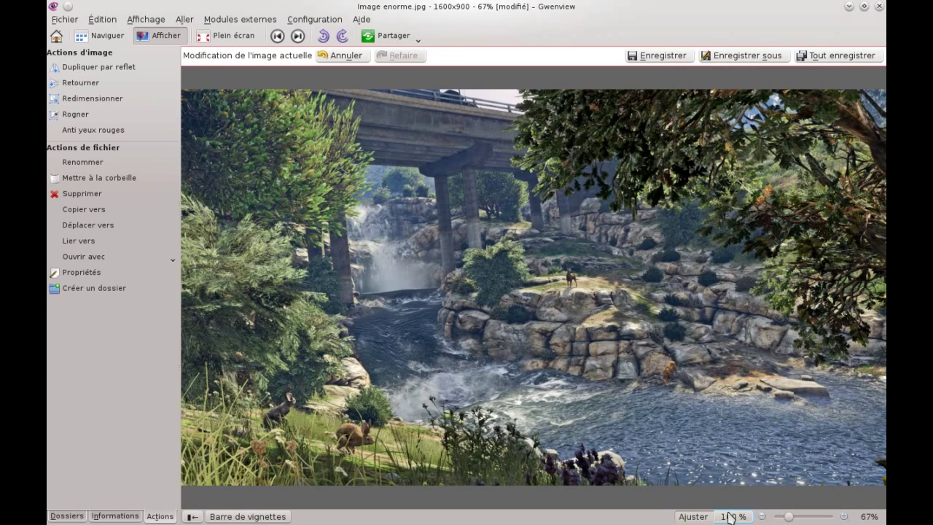
Save the resized image as a new file named Image moins enorme.jpg in the Images folder
click(745, 57)
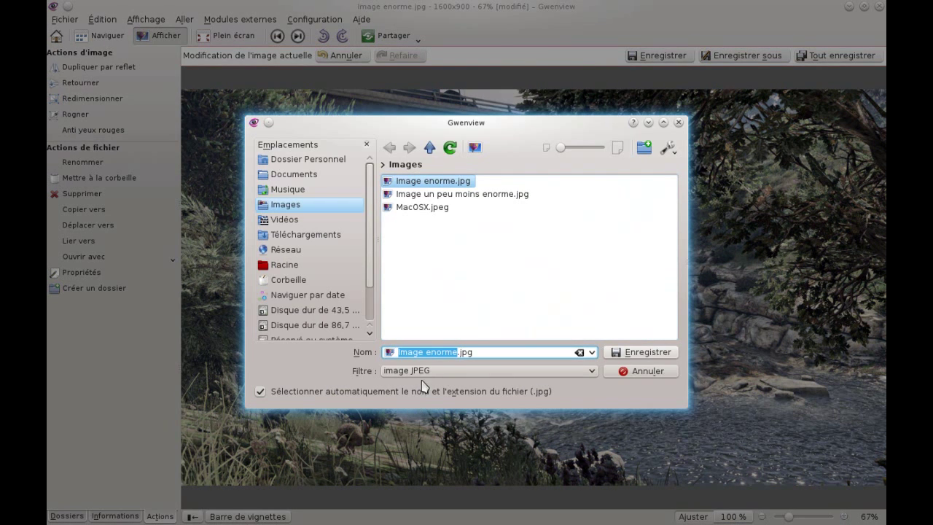
click(429, 352)
text(mo)
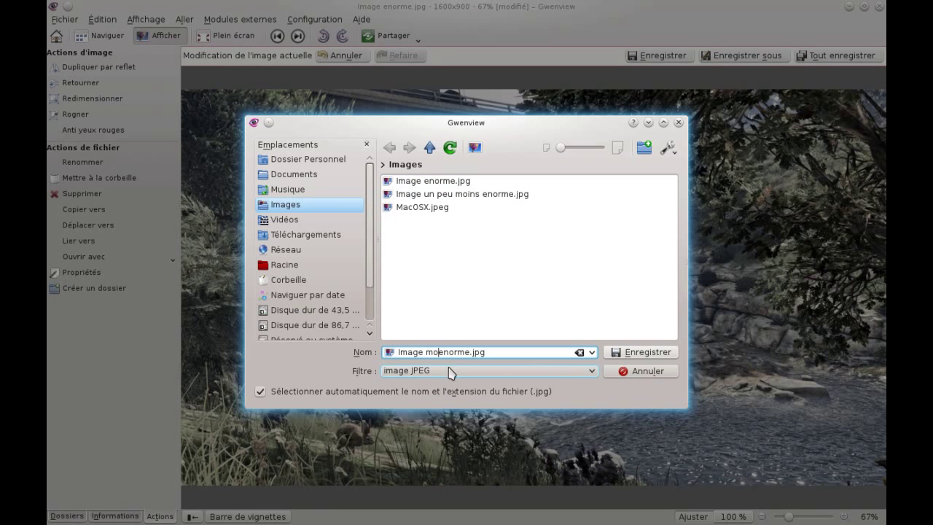
text(ins)
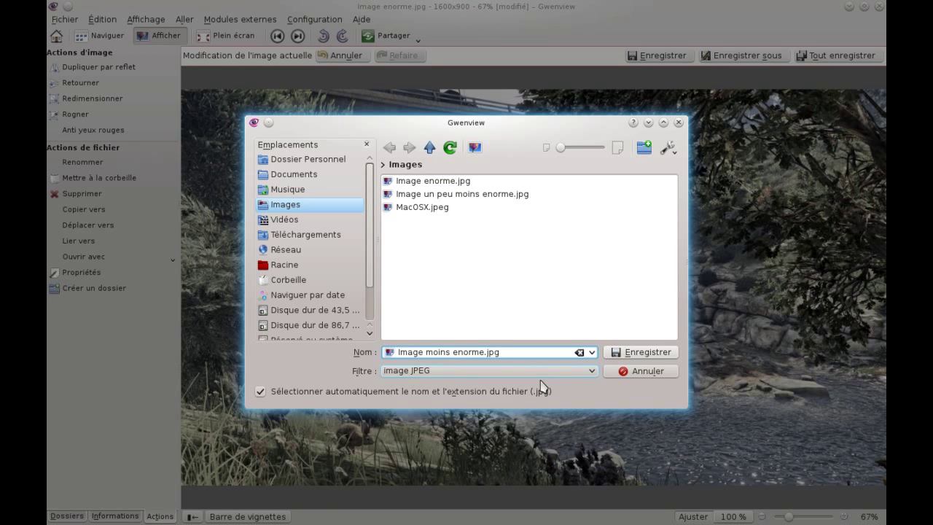
click(644, 352)
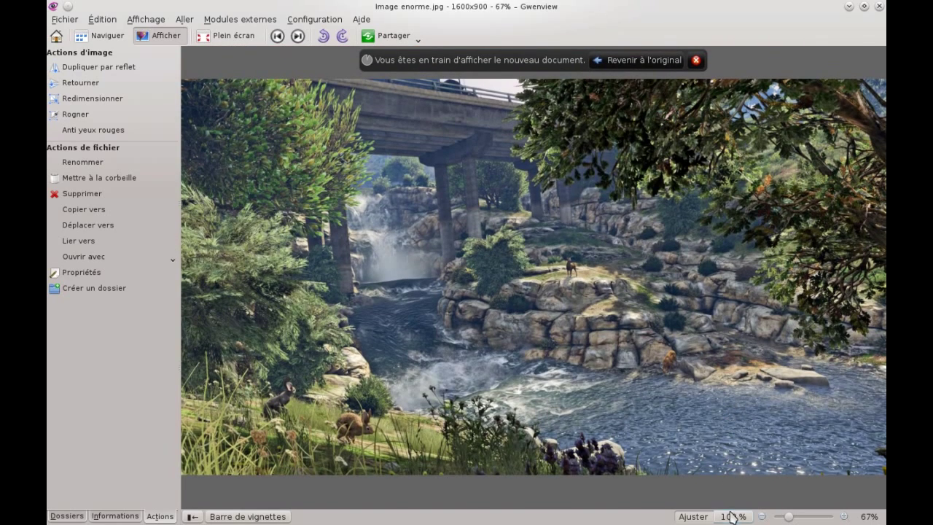
Examine Image moins enorme.jpg at 100 % zoom with the sidebar hidden
click(730, 518)
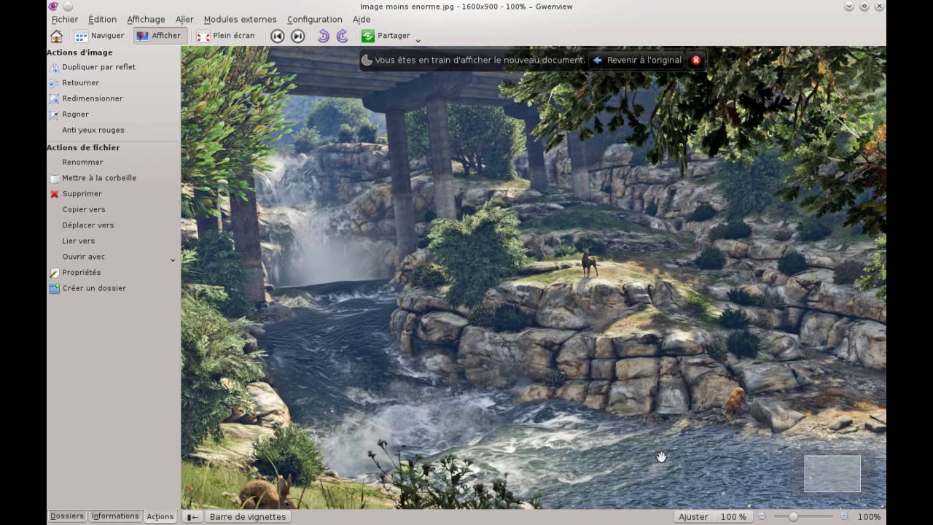
click(193, 516)
mouse_move(825, 483)
mouse_down()
mouse_move(823, 474)
mouse_move(814, 484)
mouse_move(820, 491)
mouse_move(823, 482)
mouse_up()
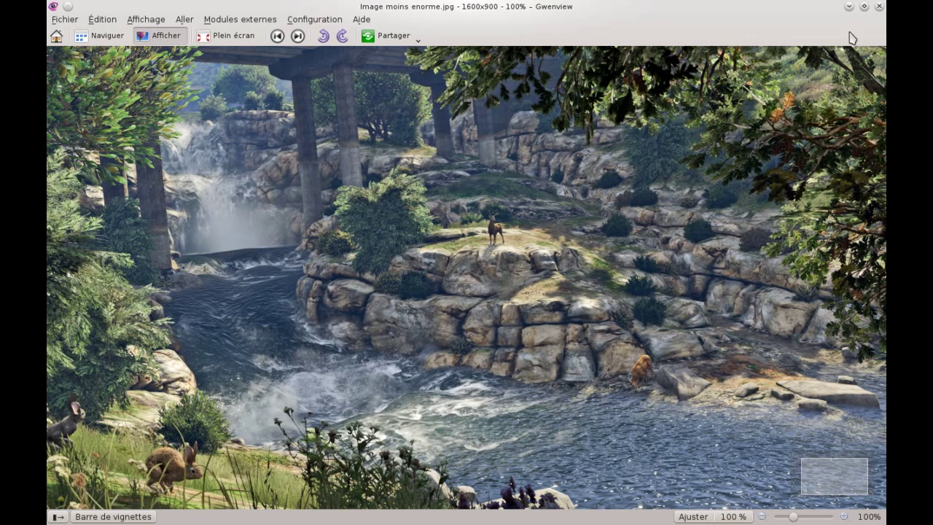
Close Gwenview and compare the file sizes of Image enorme.jpg, Image un peu moins enorme.jpg and Image moins enorme.jpg in Dolphin
click(879, 7)
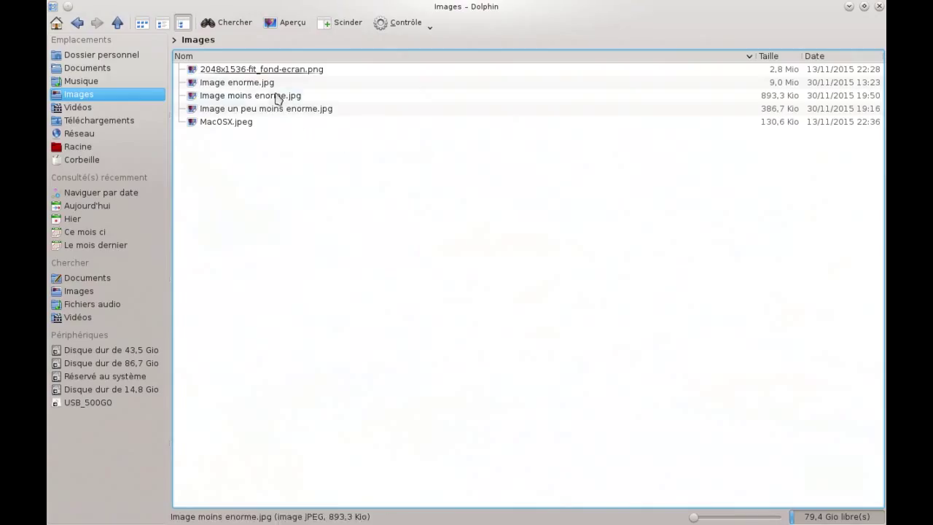
click(241, 84)
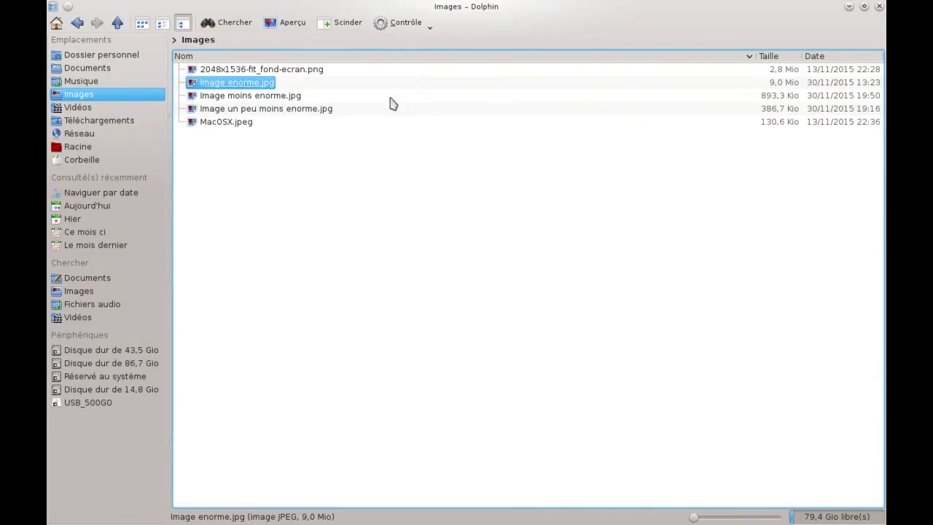
click(293, 110)
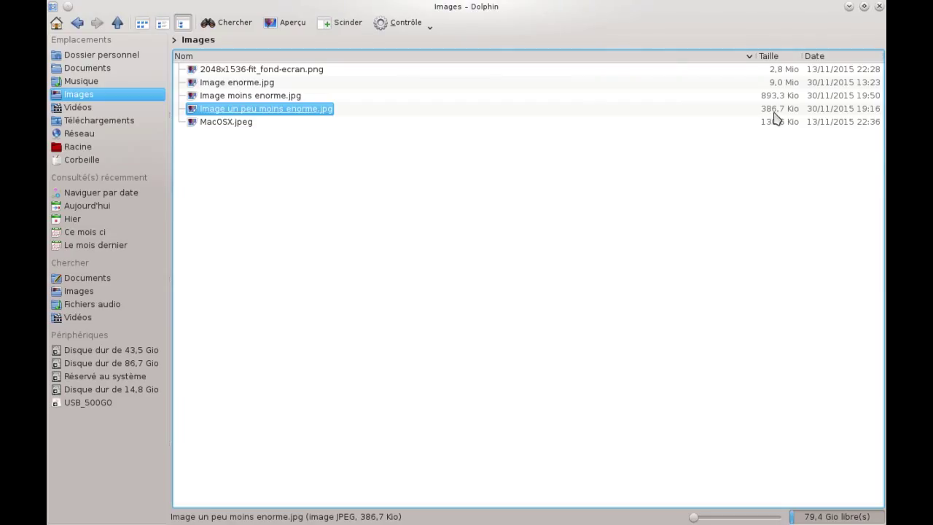
click(249, 96)
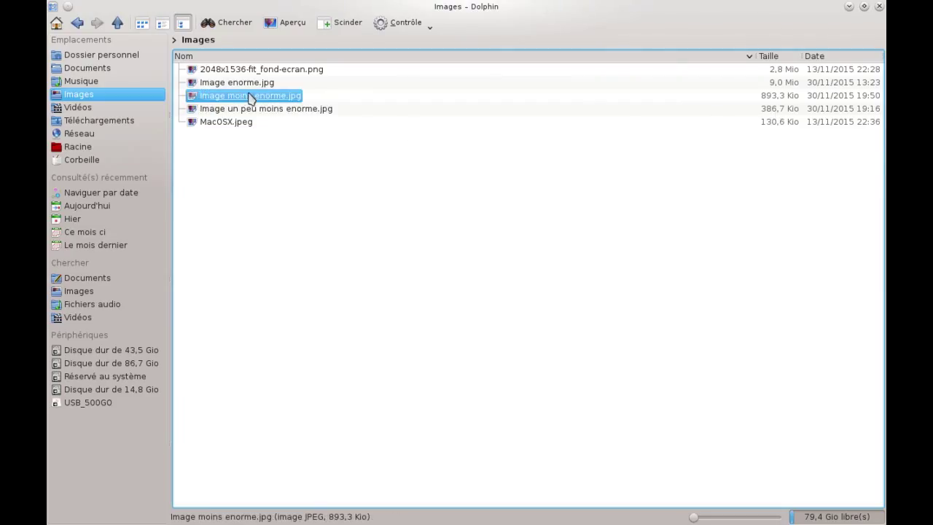